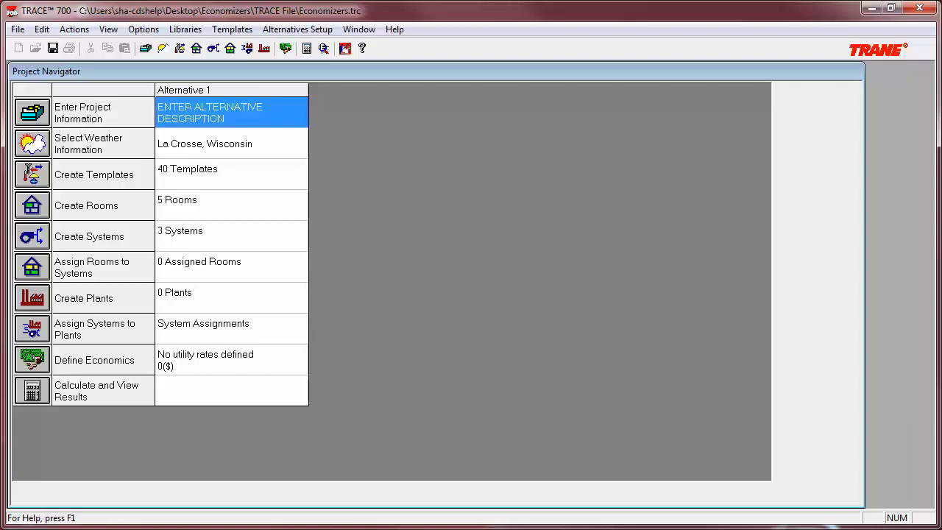
# Step: Open the options of the Fixed Dry Bulb system and set its economizer type to Dry Bulb
pyautogui.doubleClick(273, 242)
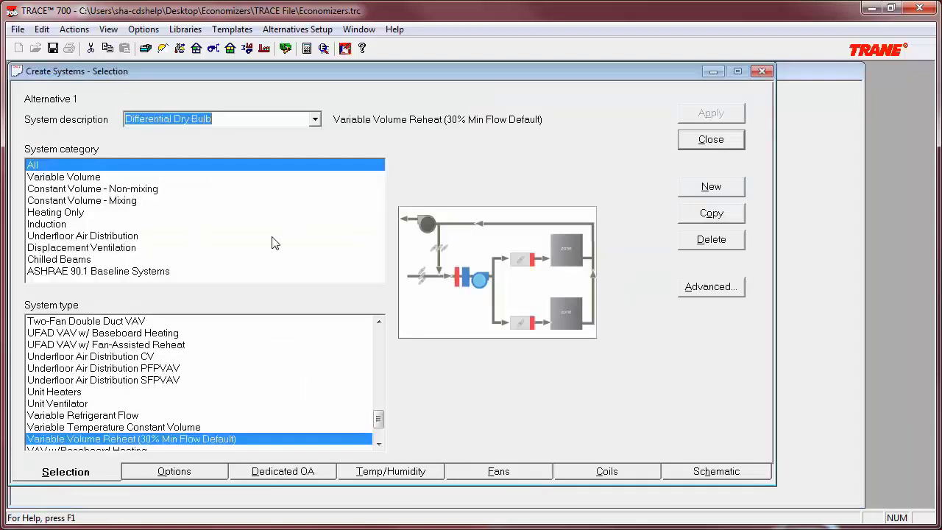
pyautogui.click(192, 471)
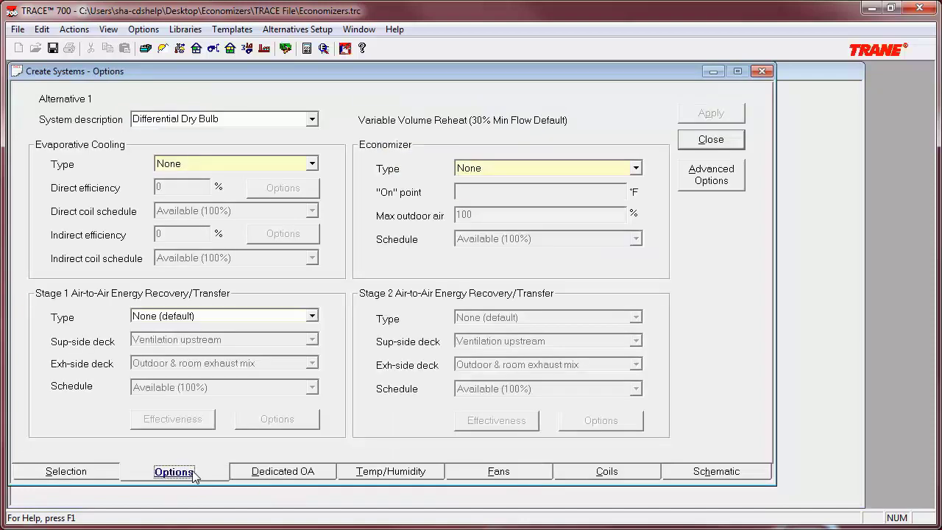
pyautogui.click(542, 170)
pyautogui.click(515, 171)
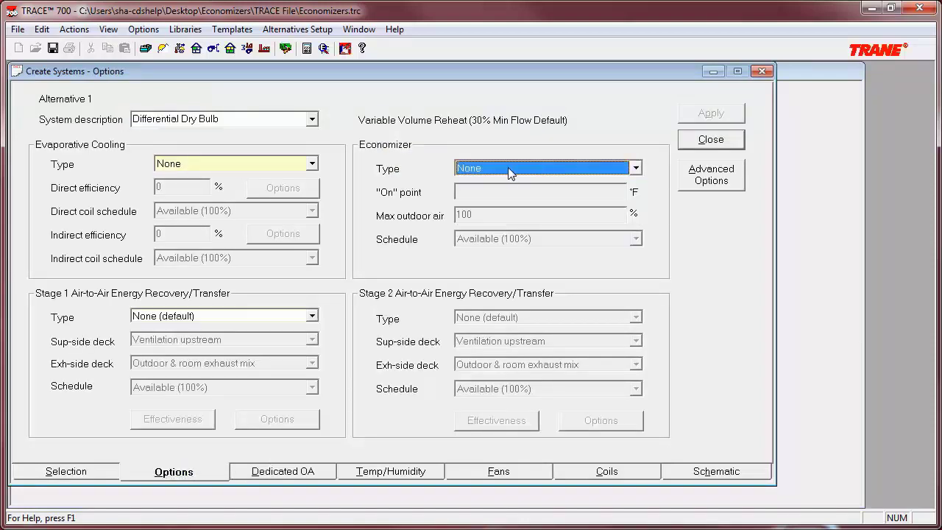
pyautogui.click(303, 118)
pyautogui.click(316, 123)
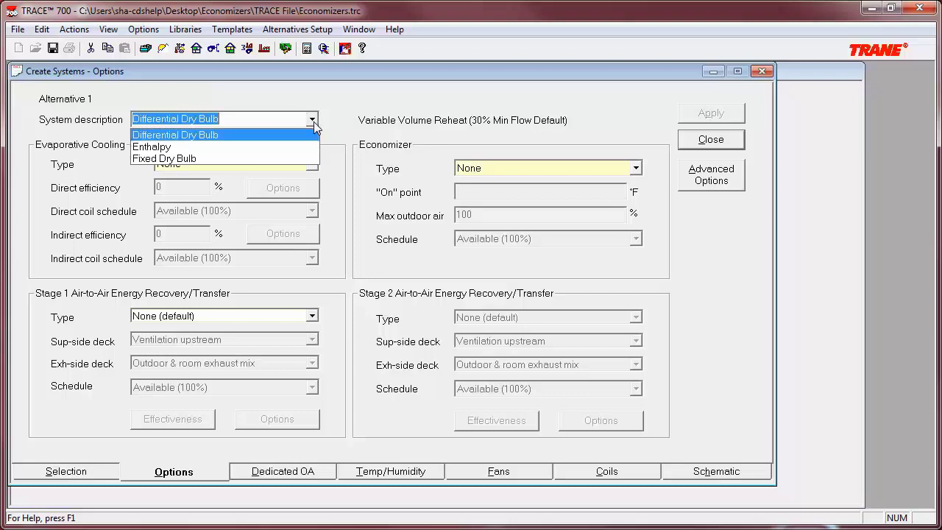
pyautogui.click(294, 162)
pyautogui.click(531, 168)
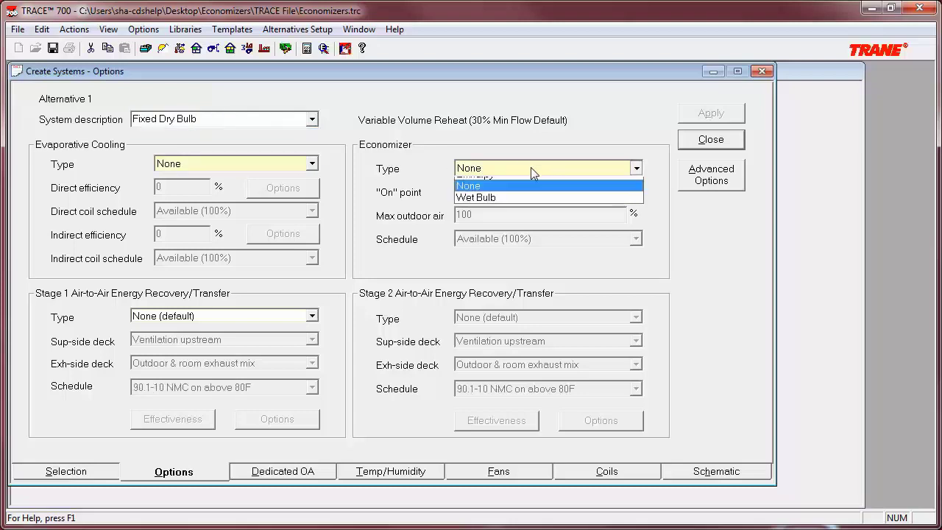
pyautogui.click(510, 184)
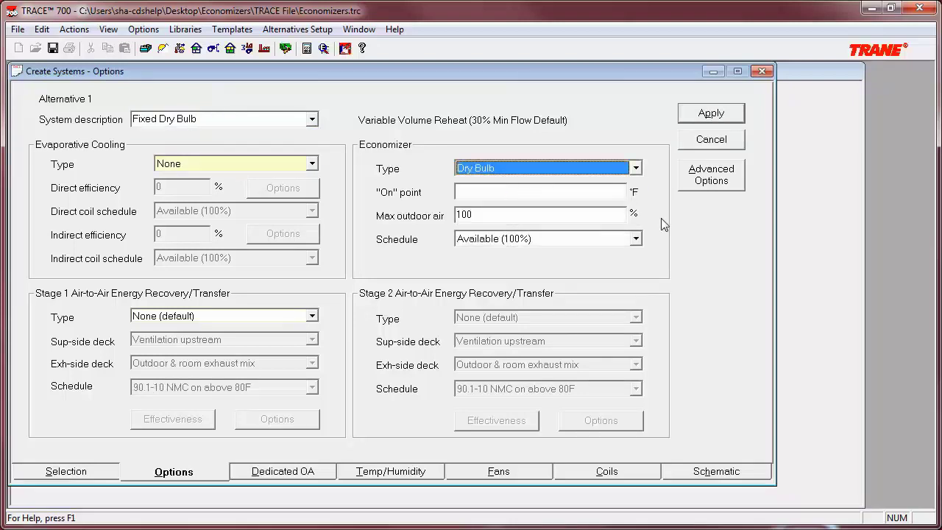
# Step: Try economizer "On" points of 65, 70 and 75 °F, and clear the value
pyautogui.click(515, 195)
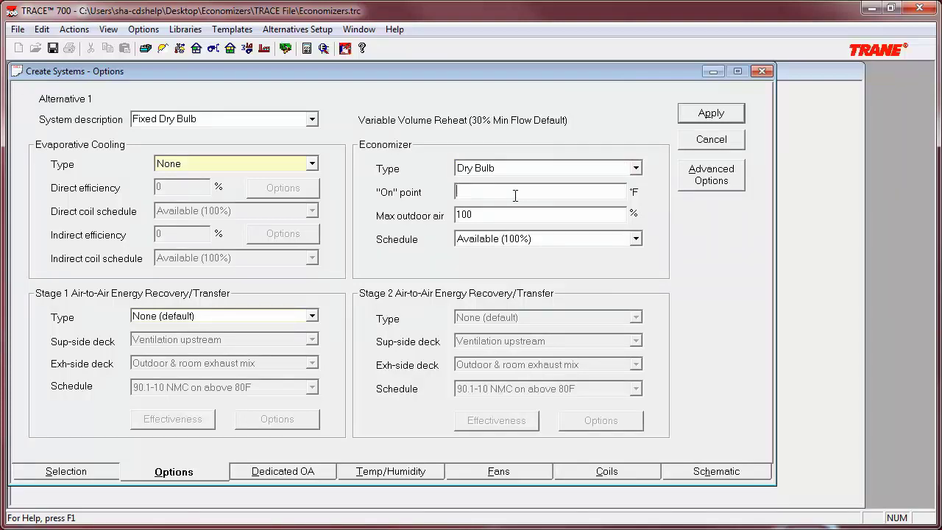
pyautogui.write('65')
pyautogui.moveTo(479, 190); pyautogui.dragTo(405, 194)
pyautogui.write('70')
pyautogui.moveTo(477, 192); pyautogui.dragTo(410, 192)
pyautogui.write('75')
pyautogui.moveTo(480, 211); pyautogui.dragTo(450, 213)
pyautogui.moveTo(471, 190); pyautogui.dragTo(444, 192)
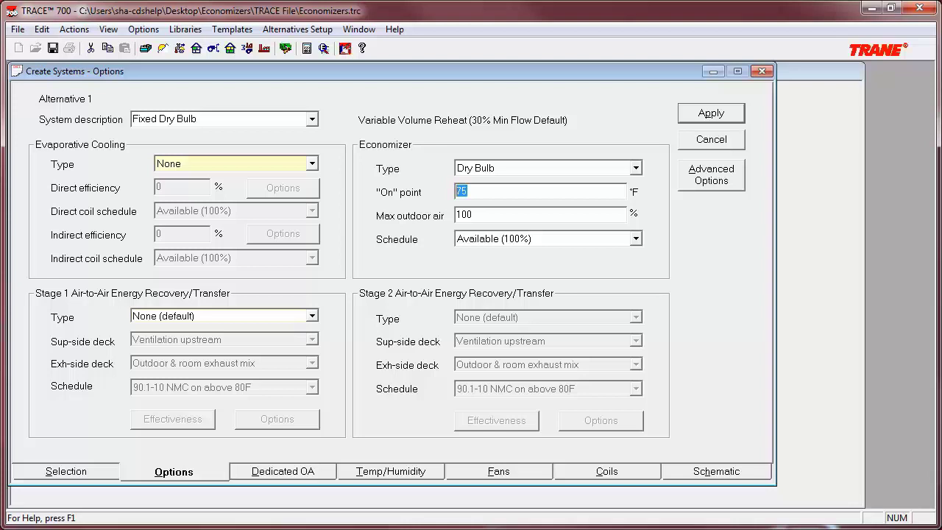
pyautogui.press('BackSpace')
# Step: Open the Schedule Library in the Library / Template Editors and load the Available (100%) utilization schedule
pyautogui.click(636, 239)
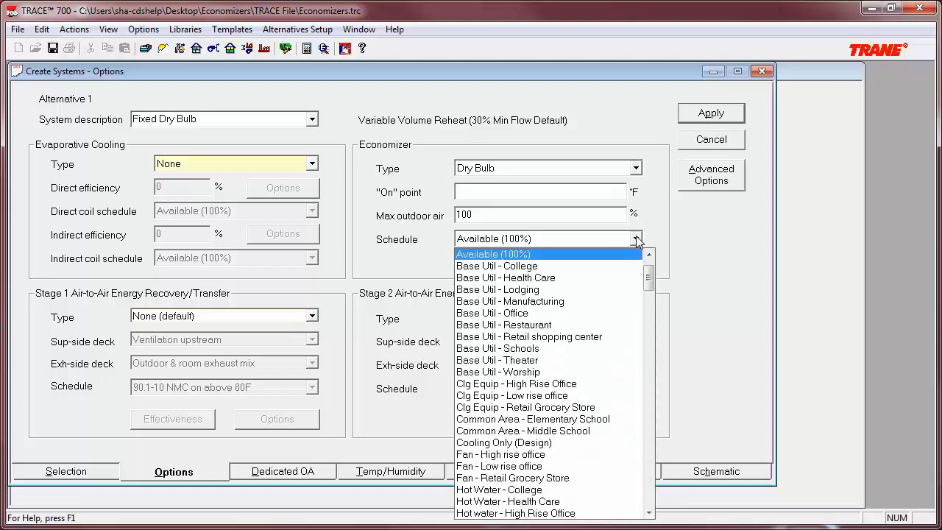
pyautogui.click(636, 241)
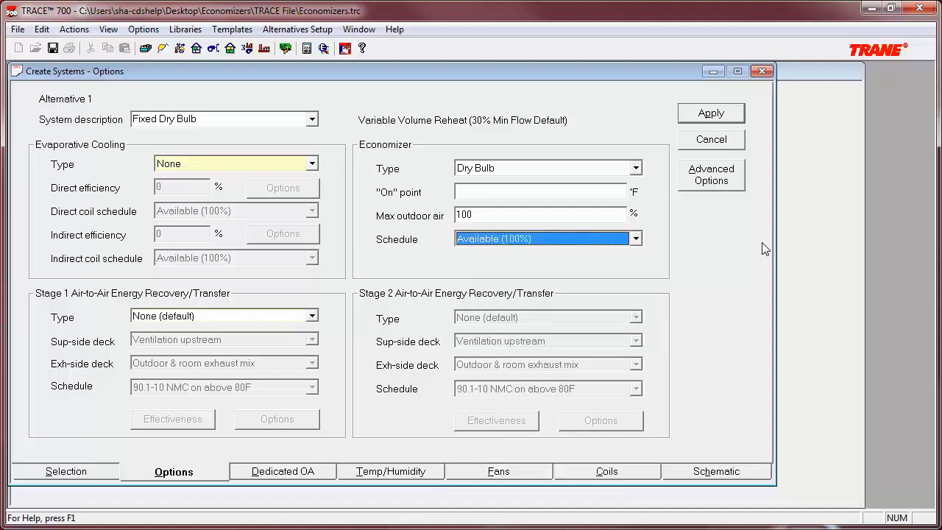
pyautogui.click(344, 48)
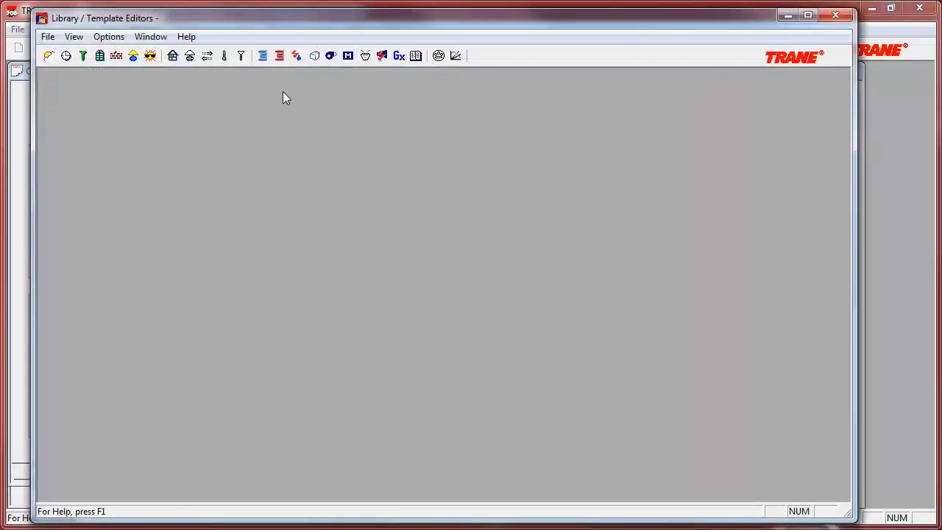
pyautogui.click(48, 36)
pyautogui.moveTo(53, 56)
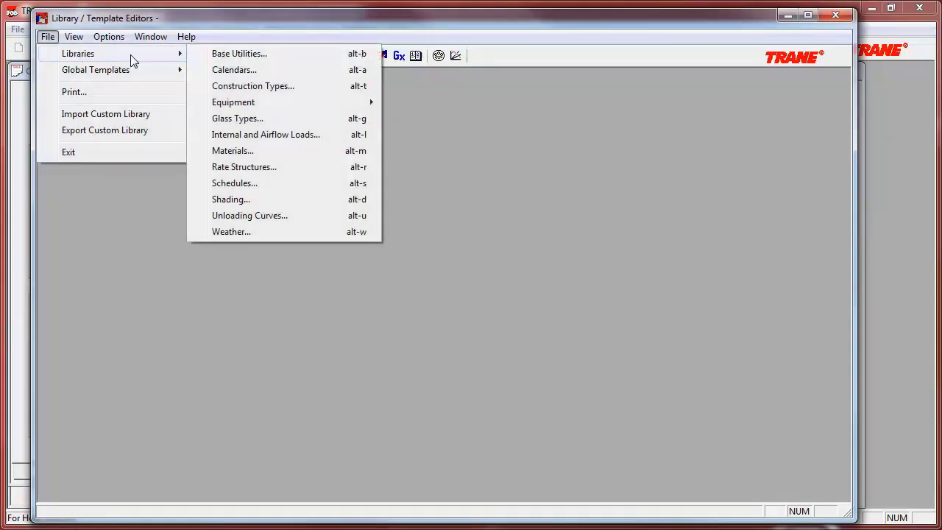
pyautogui.click(239, 183)
pyautogui.click(352, 133)
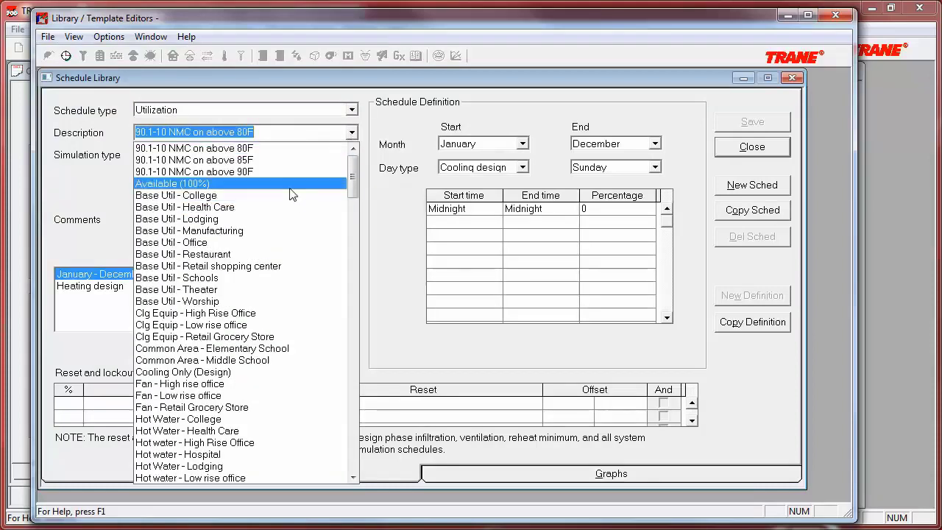
pyautogui.click(289, 184)
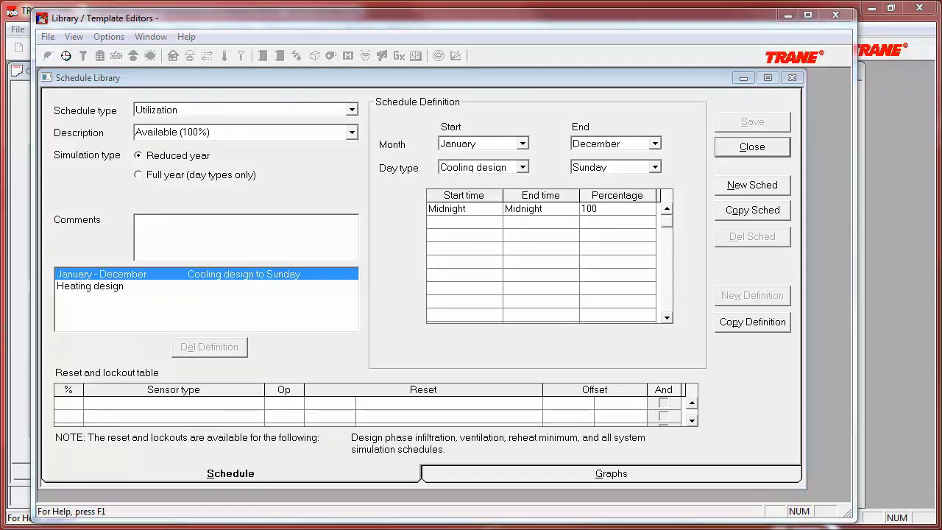
# Step: Copy the Available (100%) schedule and name the copy Differential Dry Bulb
pyautogui.click(352, 132)
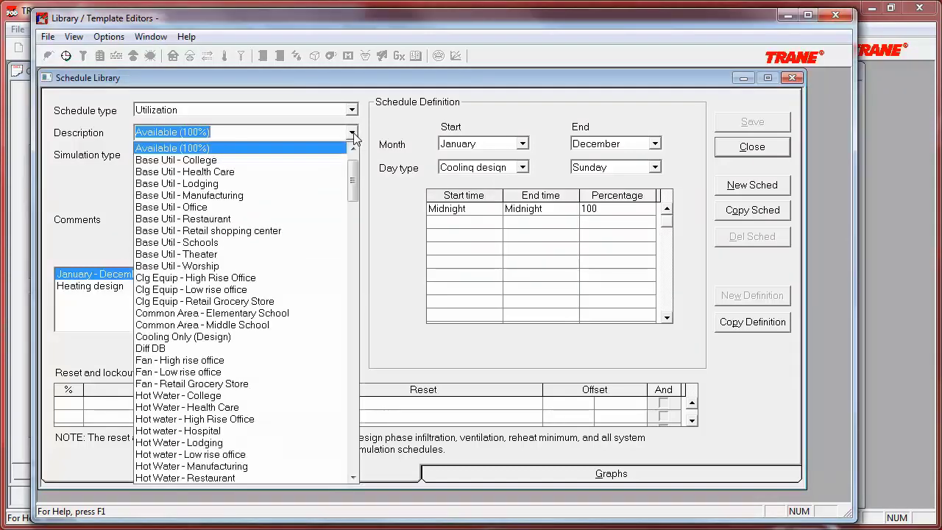
pyautogui.click(328, 150)
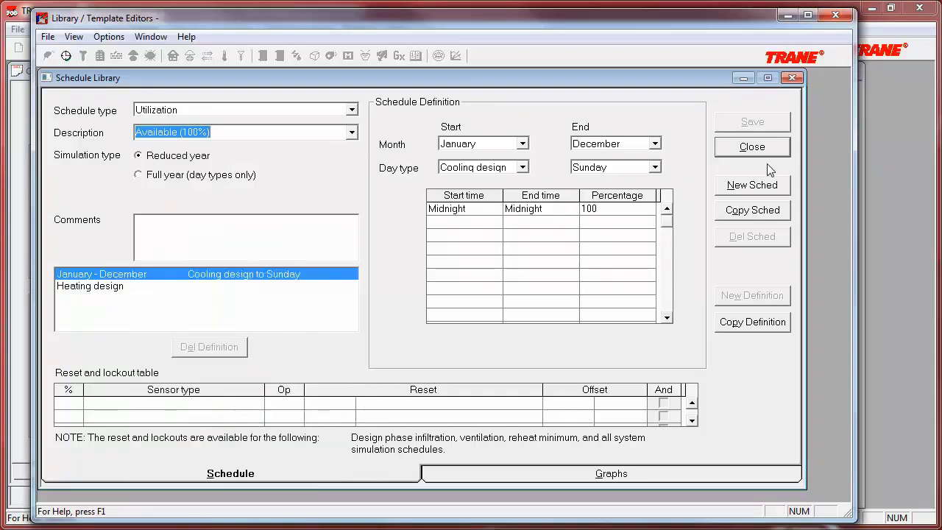
pyautogui.click(753, 210)
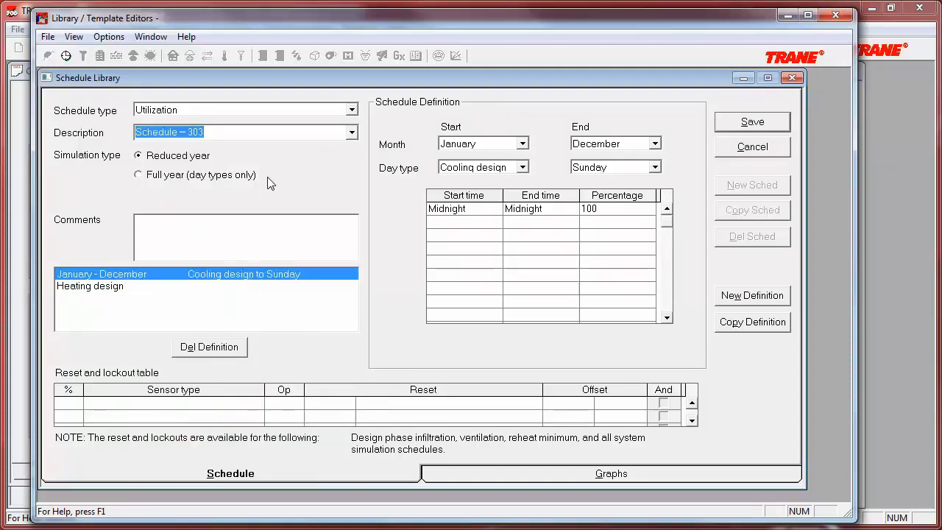
pyautogui.write('Differe')
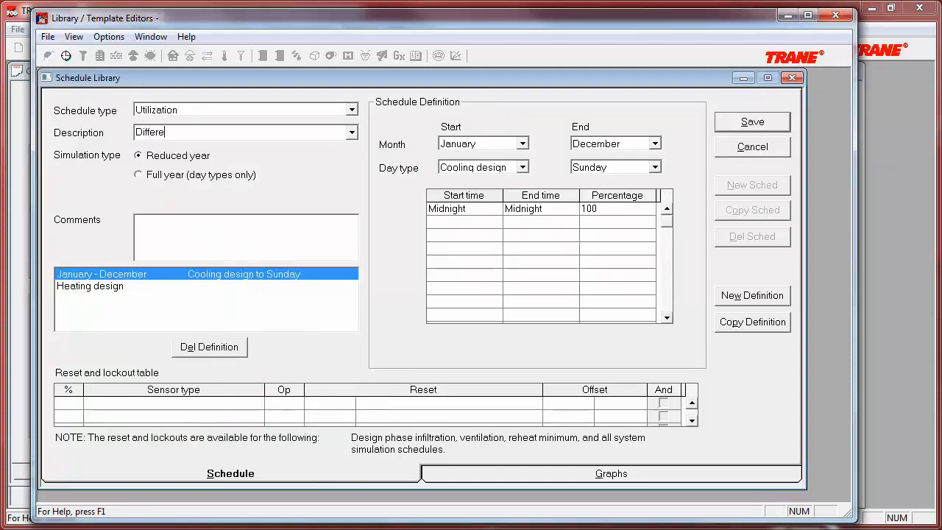
pyautogui.write('ntial Dry Bulb')
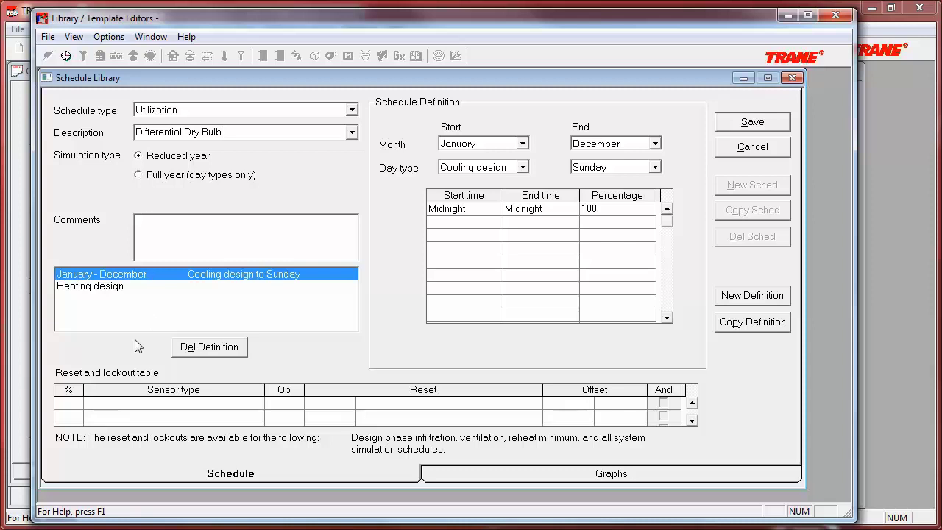
# Step: Add a 0% lockout for outdoor air dry bulb temperature > return air dry bulb, and save the schedule
pyautogui.click(71, 403)
pyautogui.click(257, 404)
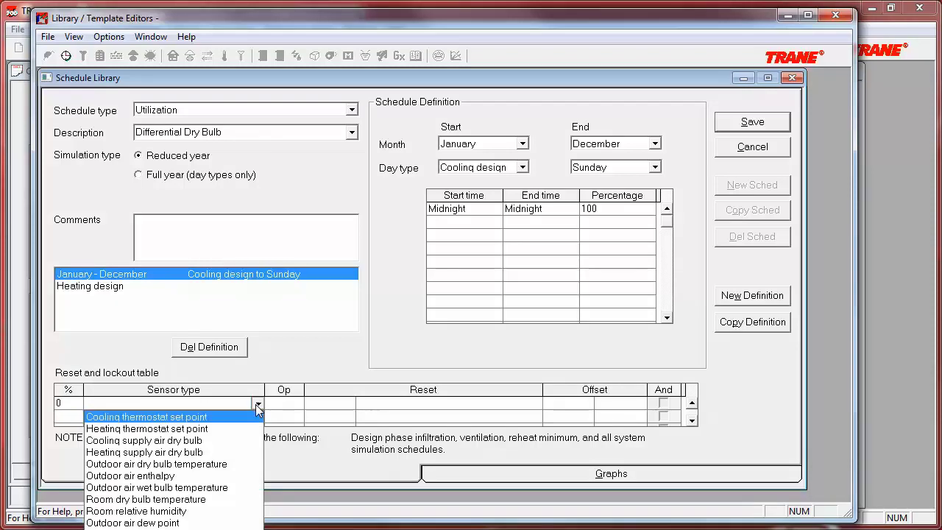
pyautogui.click(213, 464)
pyautogui.click(297, 404)
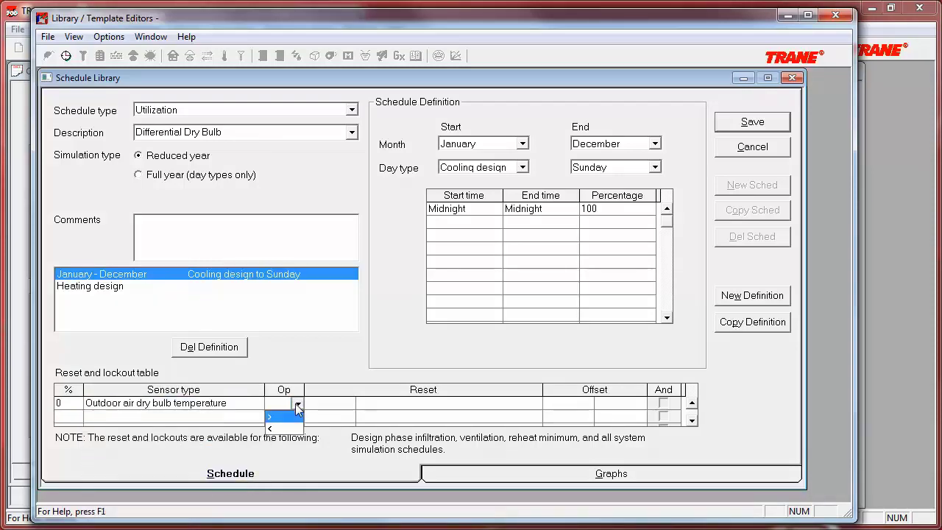
pyautogui.click(288, 417)
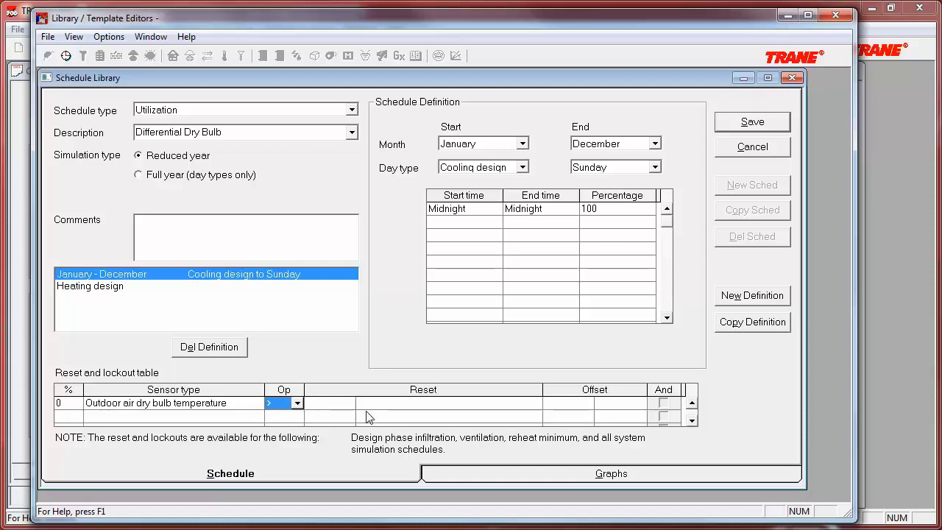
pyautogui.click(534, 409)
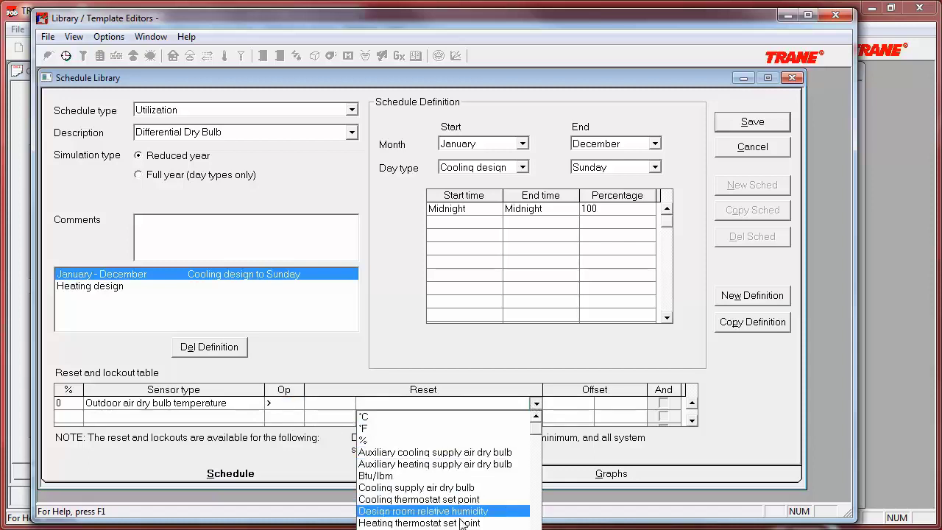
pyautogui.press('r')
pyautogui.press('Return')
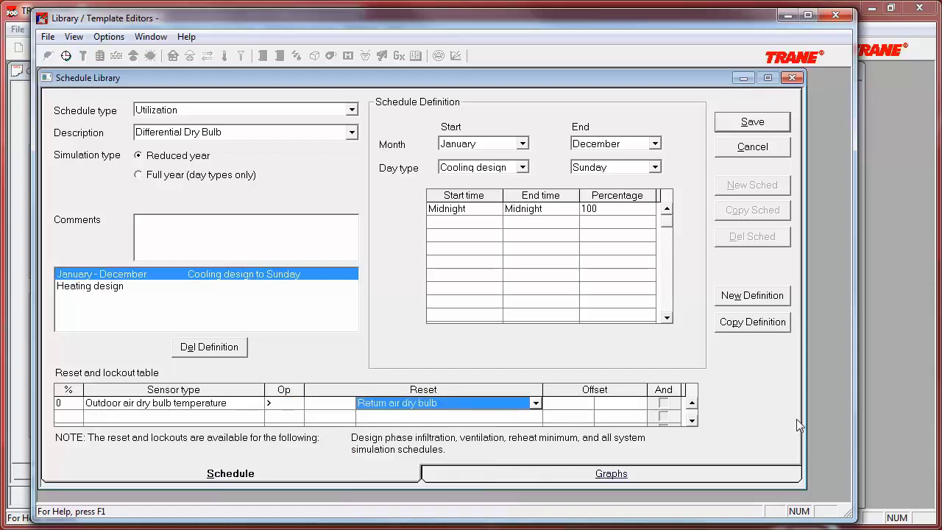
pyautogui.click(772, 124)
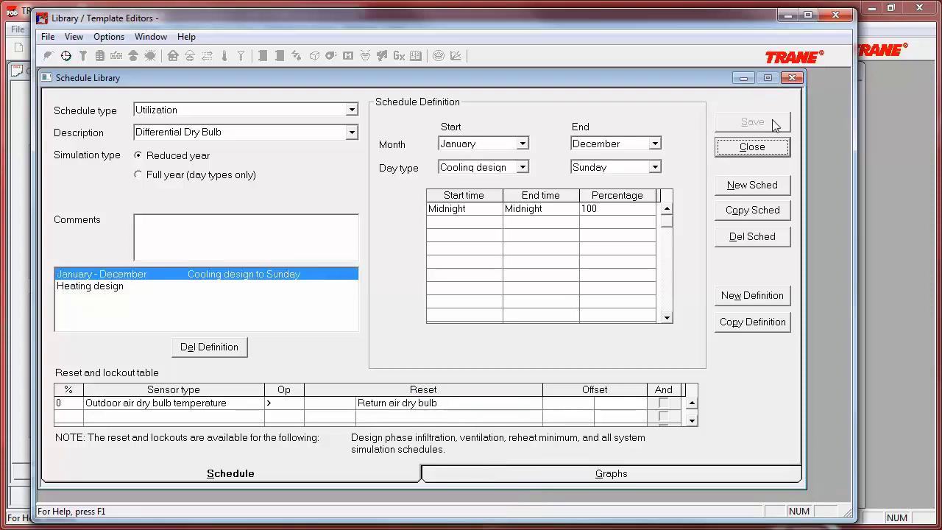
# Step: Close the library editor and assign the Differential Dry Bulb schedule to the Fixed Dry Bulb system's economizer
pyautogui.click(771, 147)
pyautogui.click(835, 15)
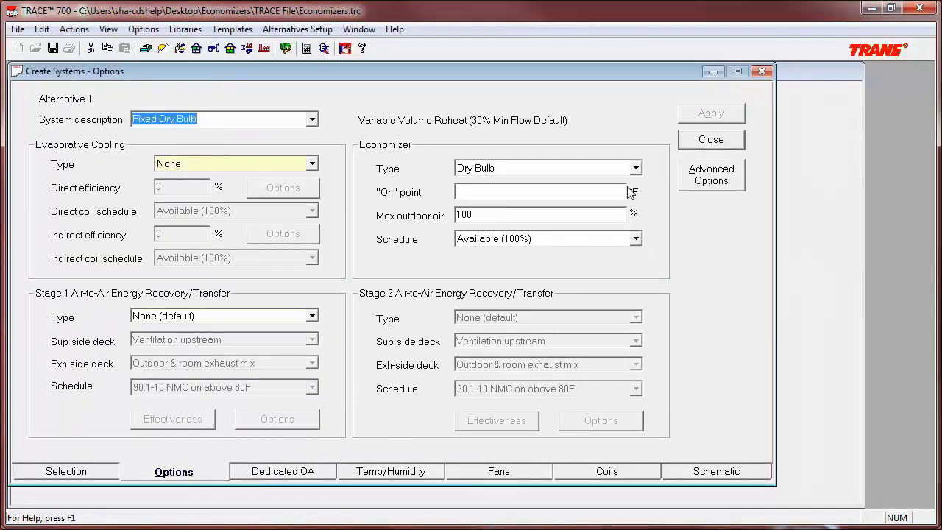
pyautogui.click(637, 239)
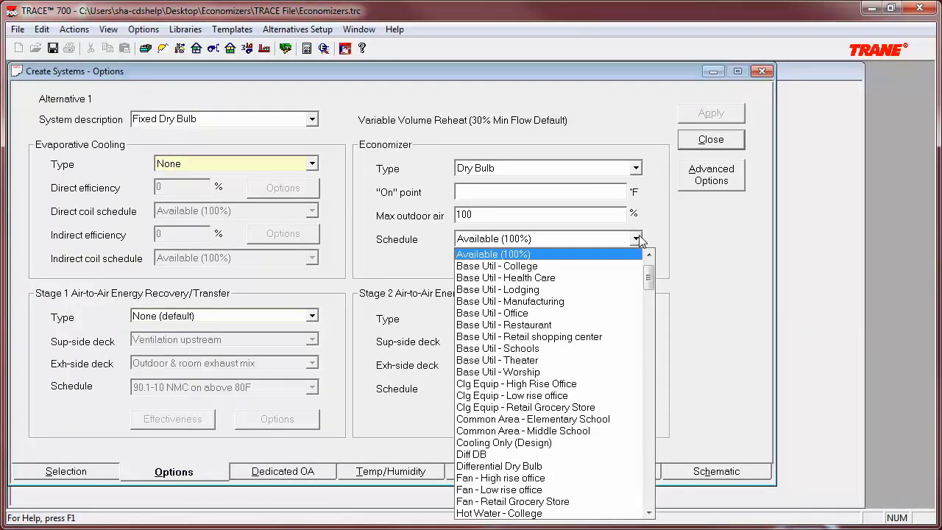
pyautogui.click(518, 466)
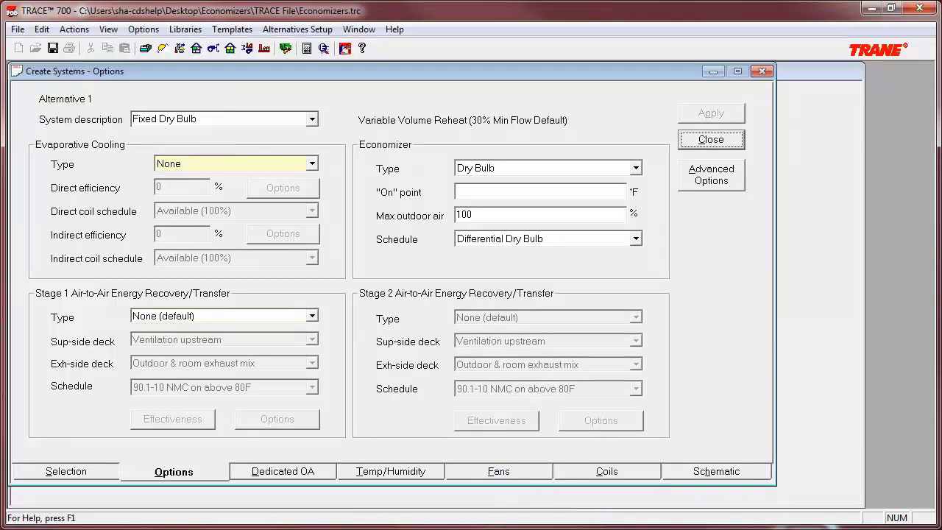
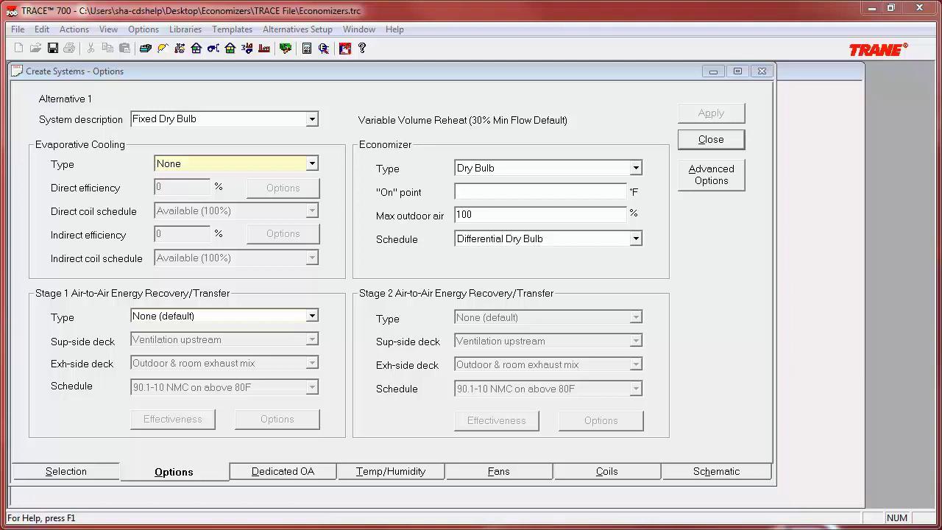
# Step: Set the Enthalpy system's economizer type to Enthalpy with an "On" point of 28 Btu/lb
pyautogui.click(314, 120)
pyautogui.click(291, 145)
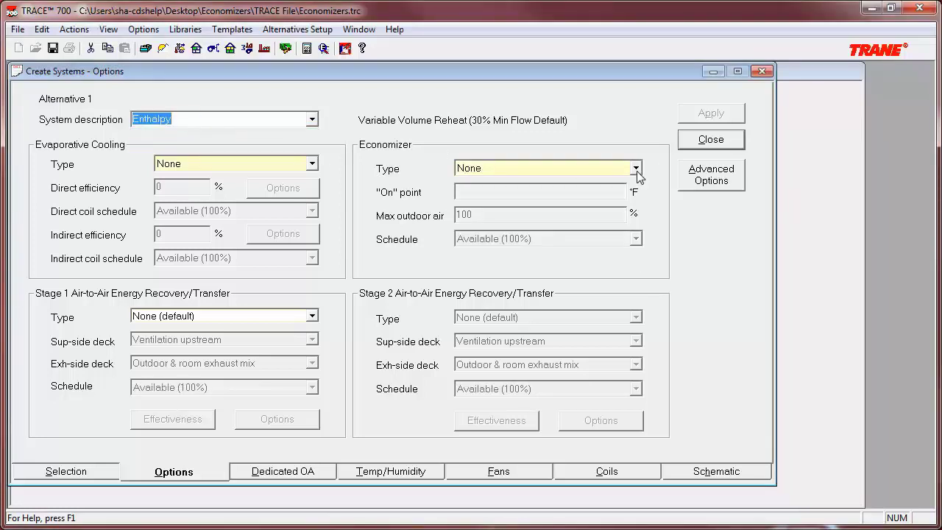
pyautogui.click(636, 168)
pyautogui.click(603, 195)
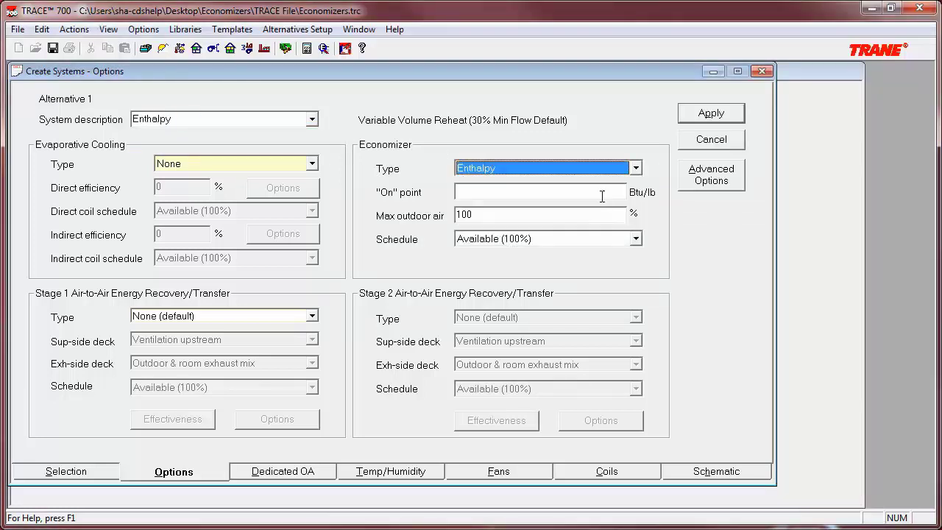
pyautogui.click(605, 194)
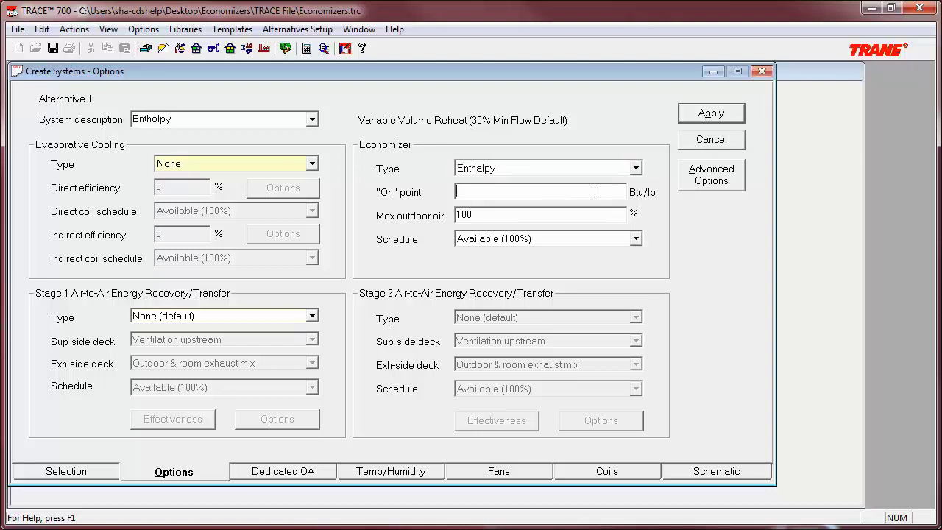
pyautogui.write('28')
# Step: In the schedule library, copy the Available (100%) utilization schedule and name the copy Enthalpy
pyautogui.click(193, 31)
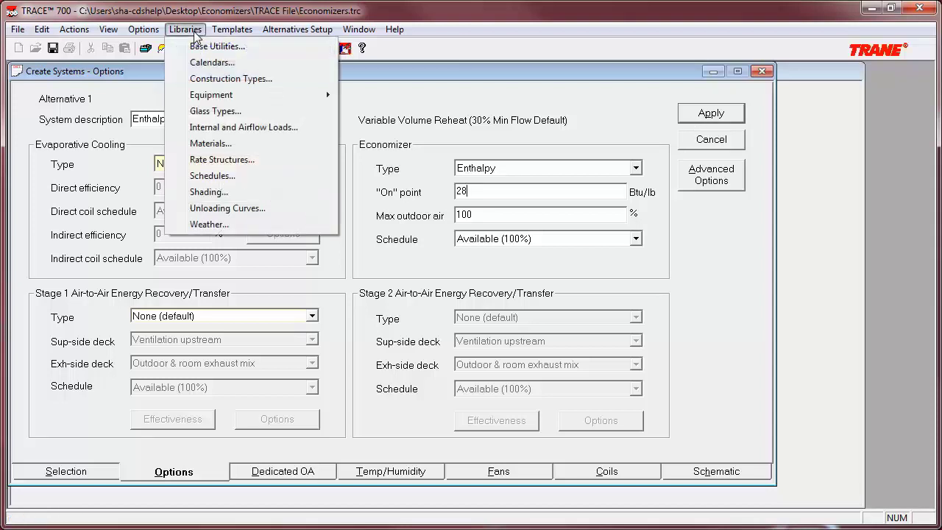
pyautogui.click(214, 175)
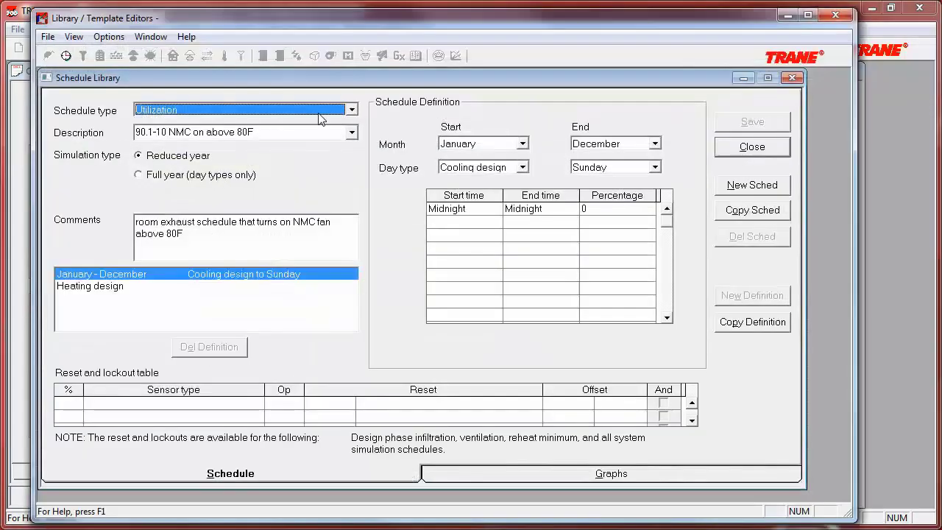
pyautogui.press('Tab')
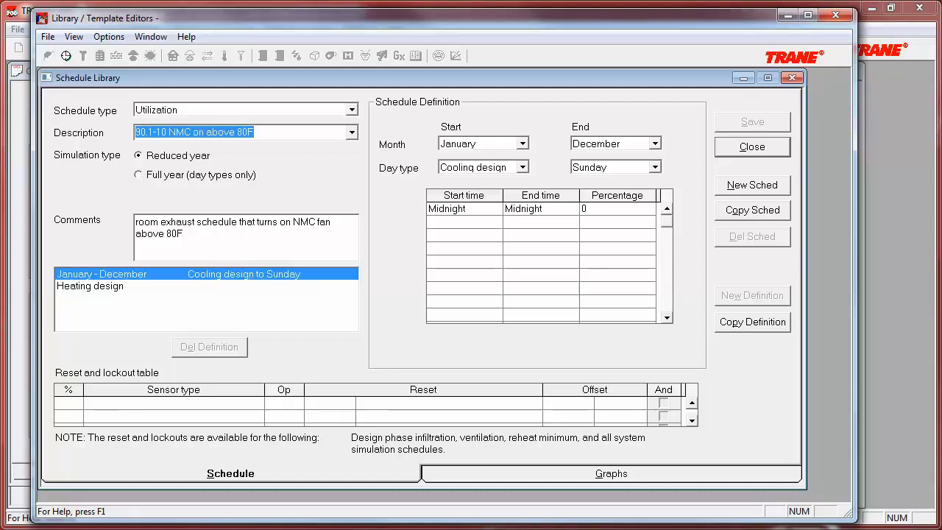
pyautogui.click(351, 132)
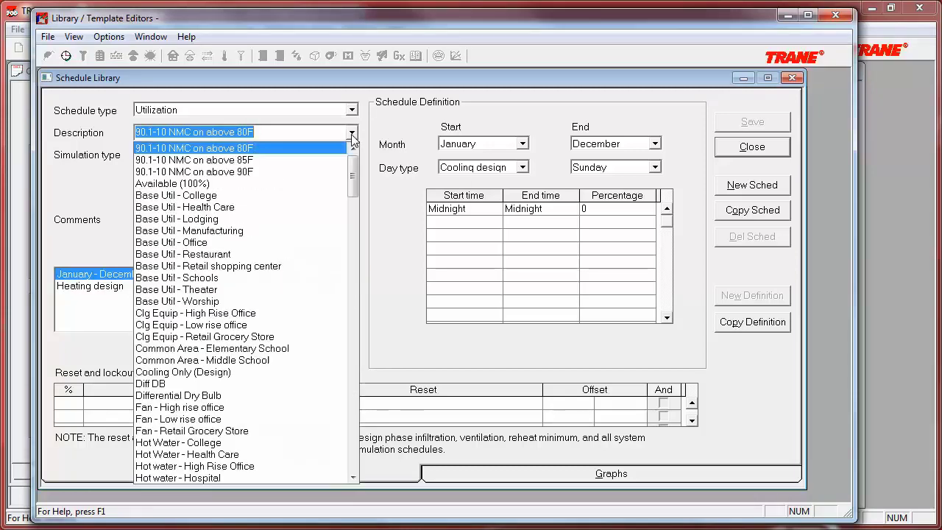
pyautogui.click(317, 182)
pyautogui.click(752, 209)
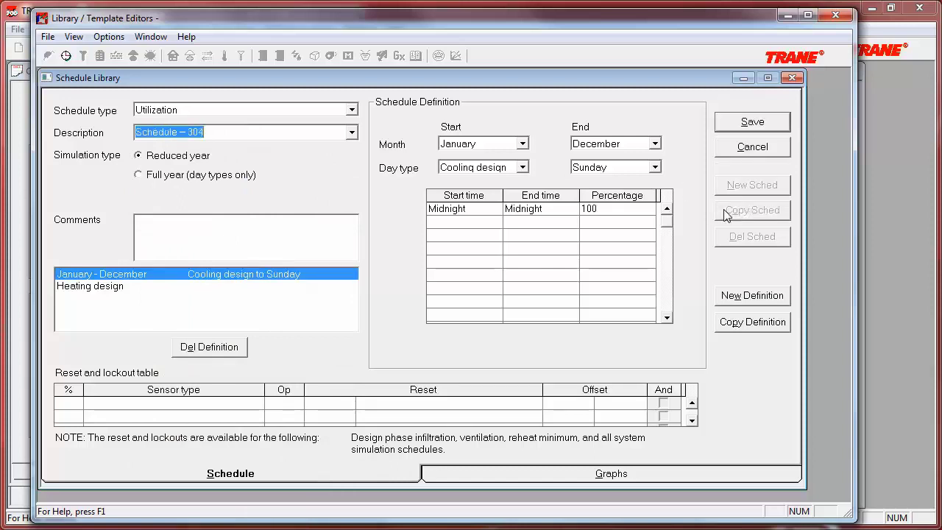
pyautogui.write('Ent')
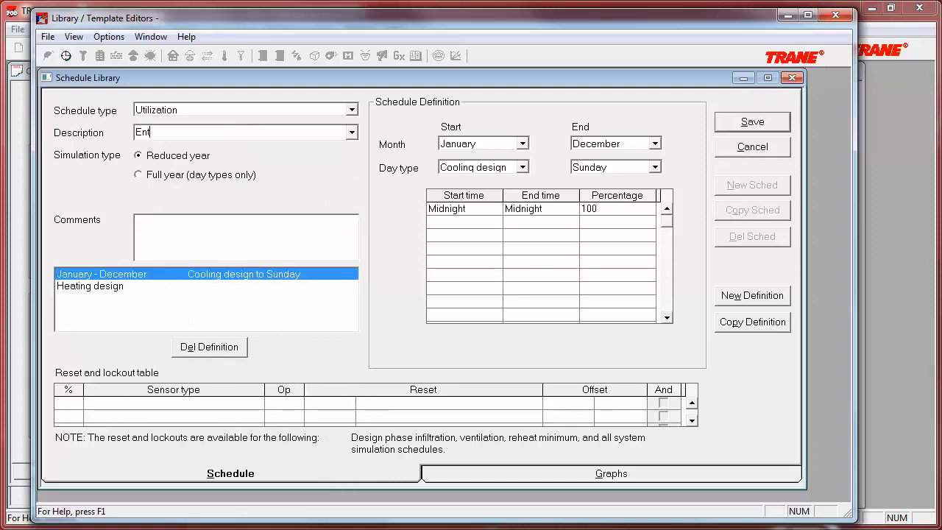
pyautogui.write('halpy')
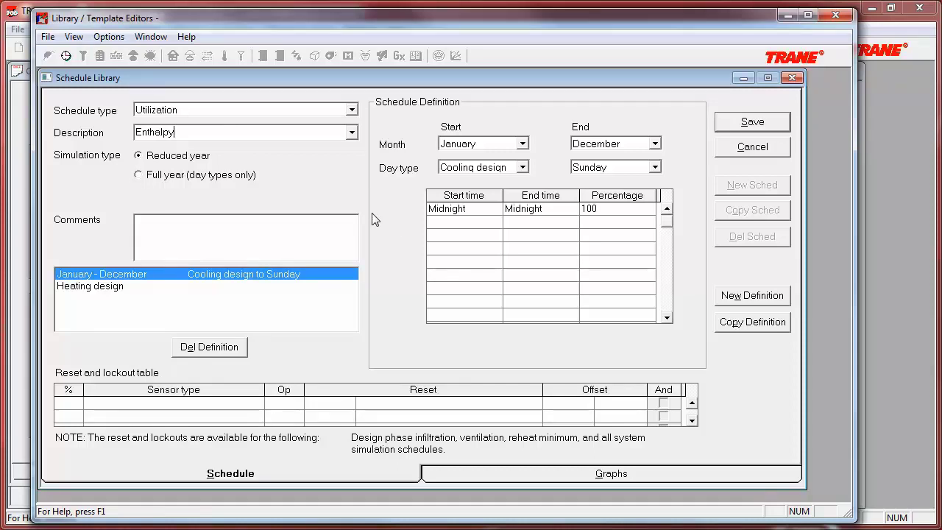
# Step: Add a 0% lockout for outdoor air dry bulb temperature > 75 °F to the Enthalpy schedule and save it
pyautogui.click(77, 405)
pyautogui.click(110, 402)
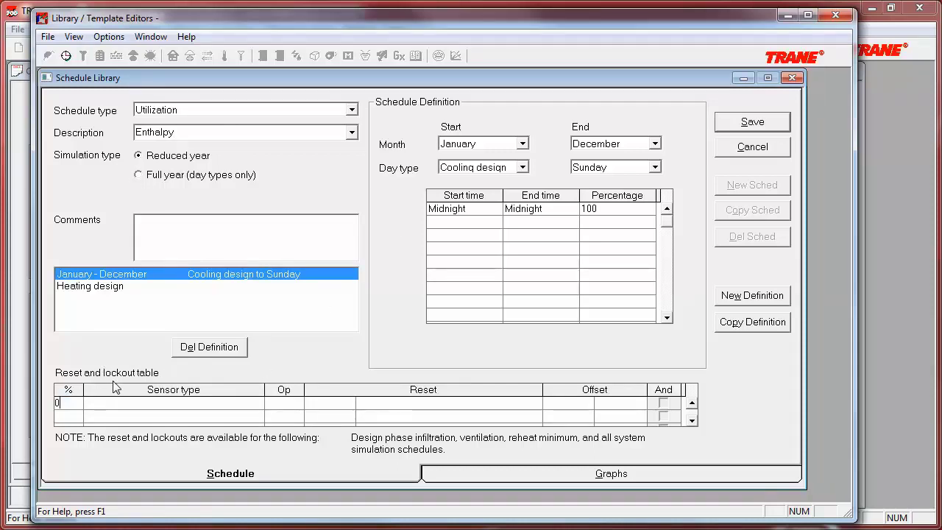
pyautogui.click(256, 404)
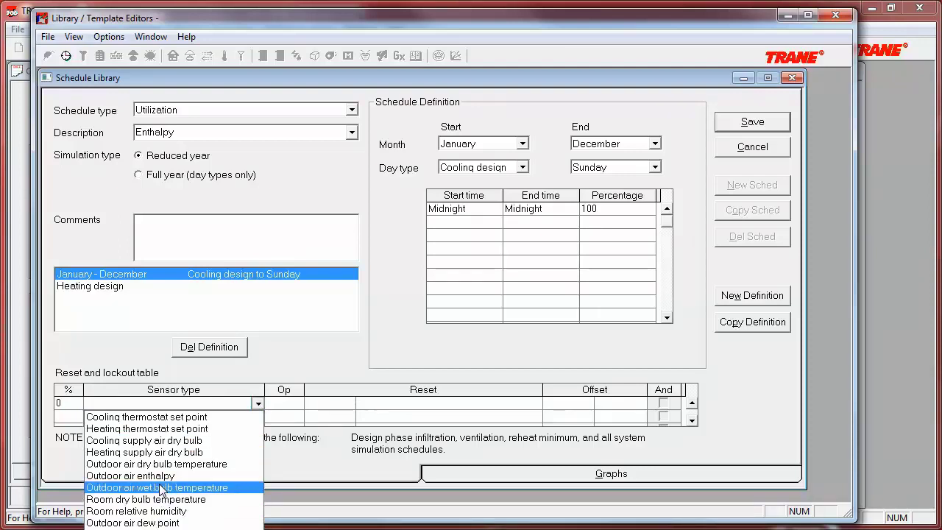
pyautogui.click(171, 463)
pyautogui.click(304, 411)
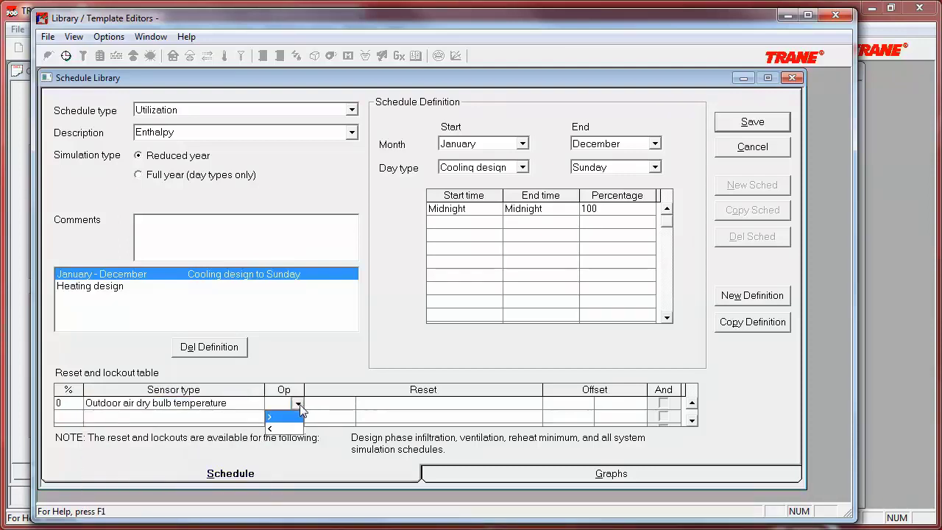
pyautogui.click(279, 419)
pyautogui.click(346, 405)
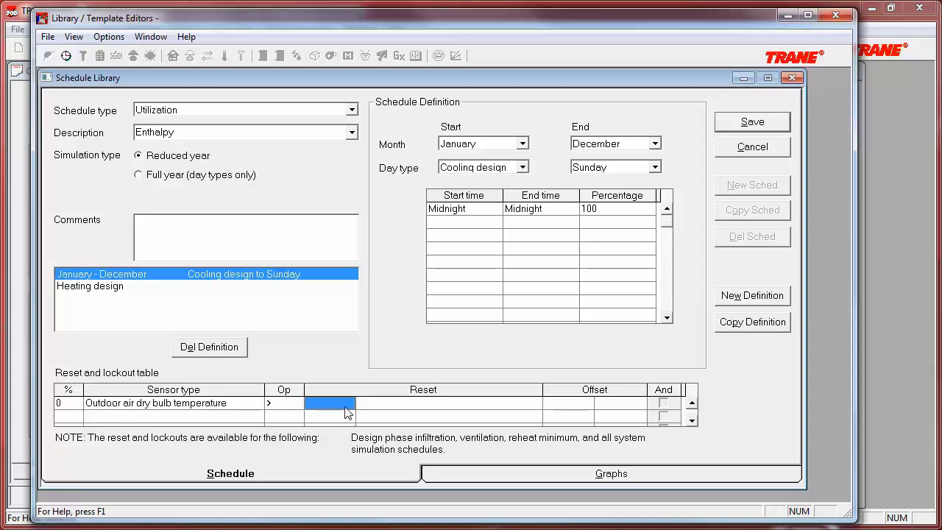
pyautogui.write('75')
pyautogui.click(517, 406)
pyautogui.click(535, 403)
pyautogui.click(504, 427)
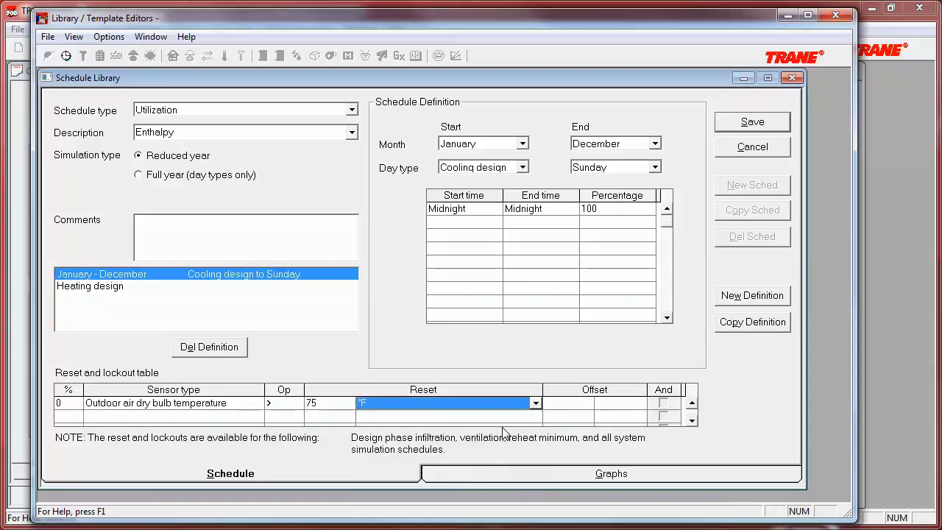
pyautogui.click(745, 123)
# Step: Close the library editor, assign the Enthalpy schedule to the Enthalpy system's economizer, and apply the change
pyautogui.click(752, 147)
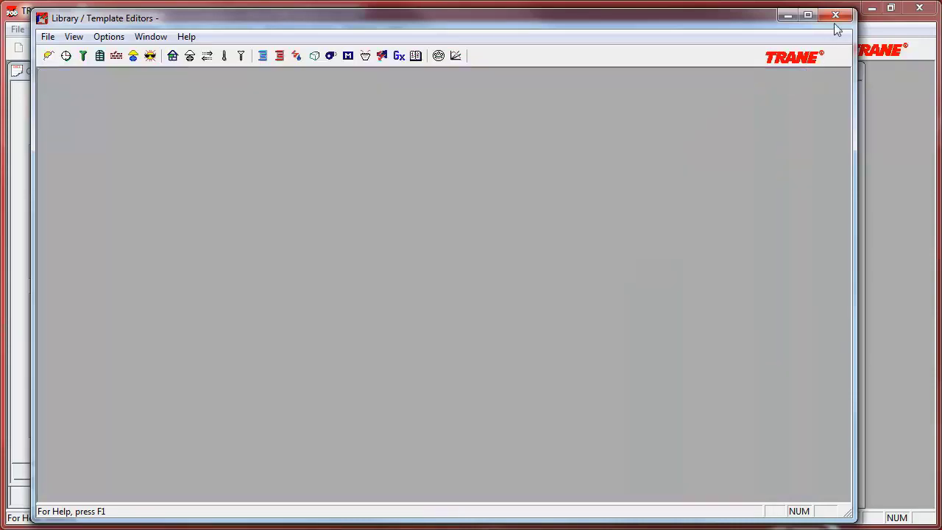
pyautogui.click(834, 16)
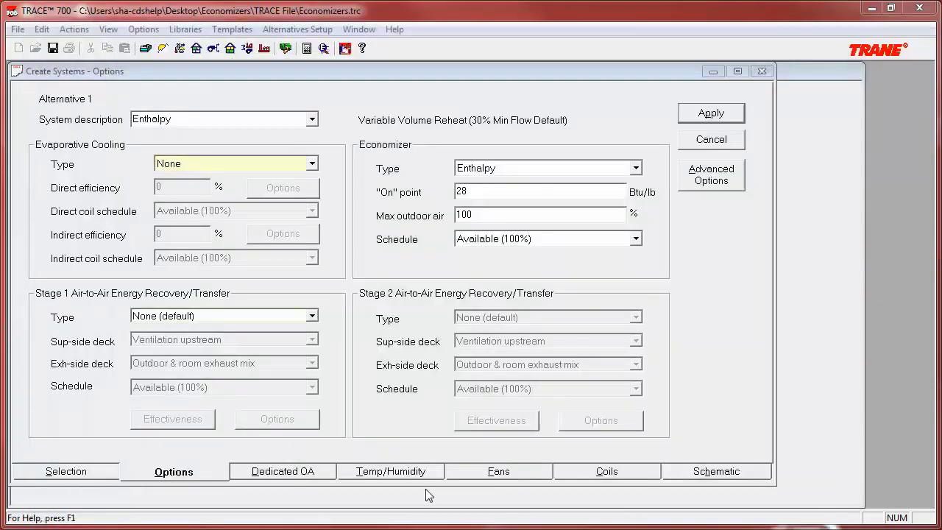
pyautogui.click(179, 474)
pyautogui.click(74, 477)
pyautogui.click(168, 472)
pyautogui.click(635, 239)
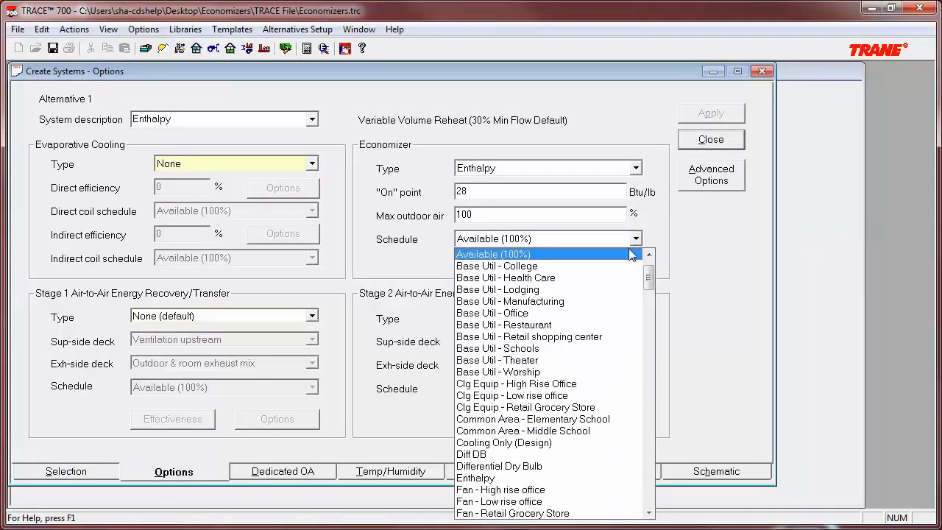
pyautogui.click(505, 478)
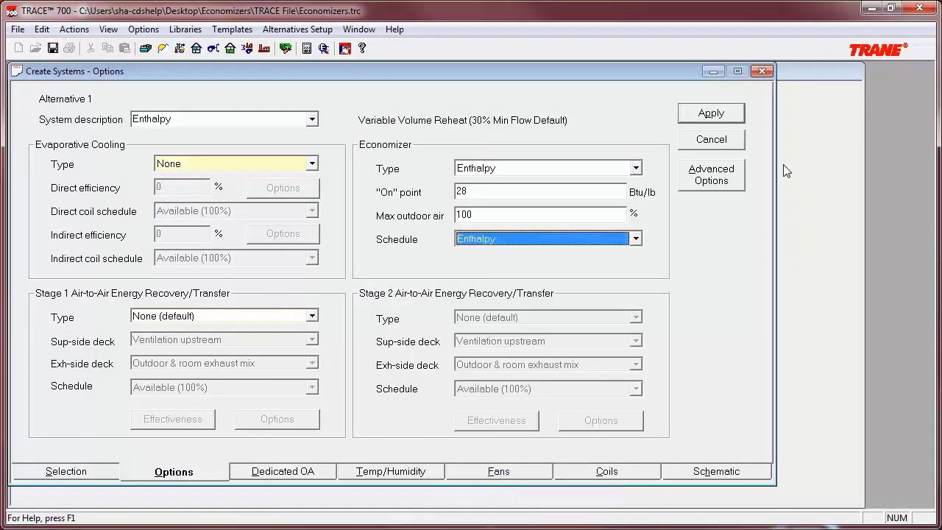
pyautogui.click(729, 115)
pyautogui.click(723, 140)
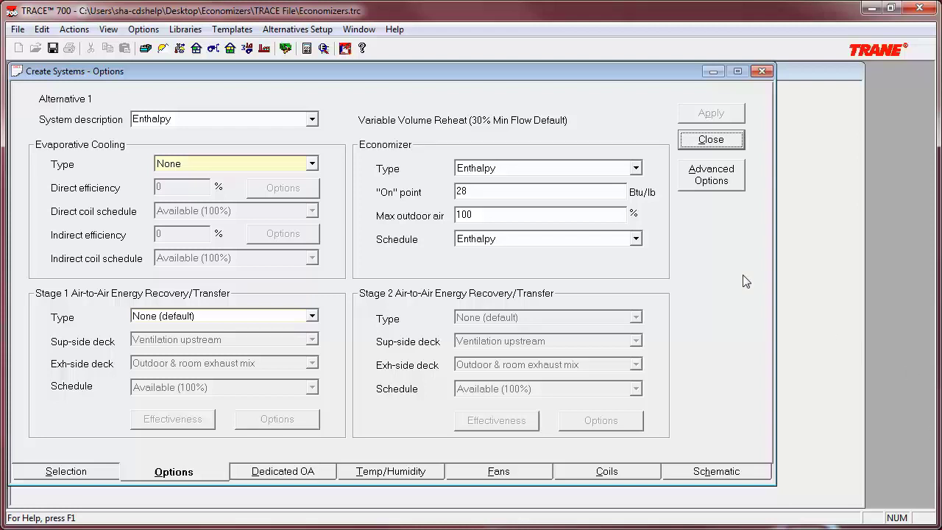
# Step: Clear the "On" point of the Enthalpy system's economizer and apply the change
pyautogui.moveTo(482, 192); pyautogui.dragTo(458, 192)
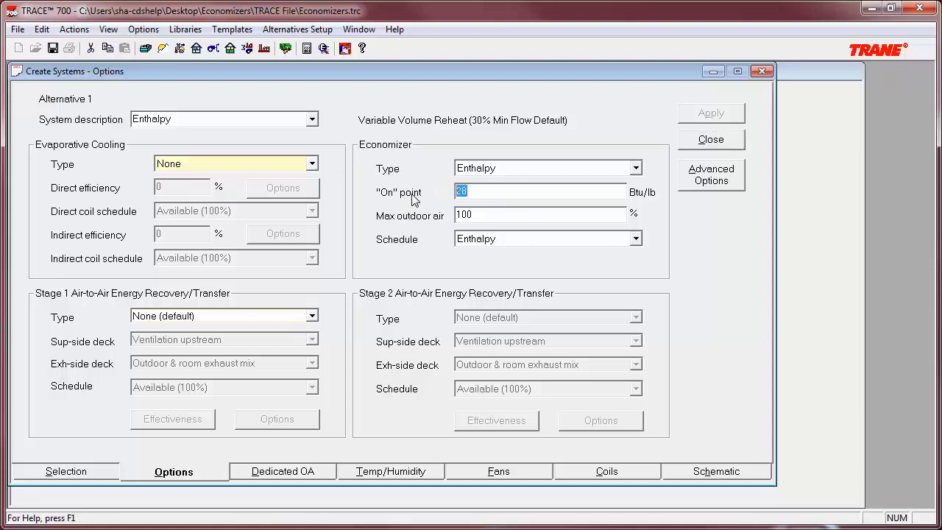
pyautogui.press('BackSpace')
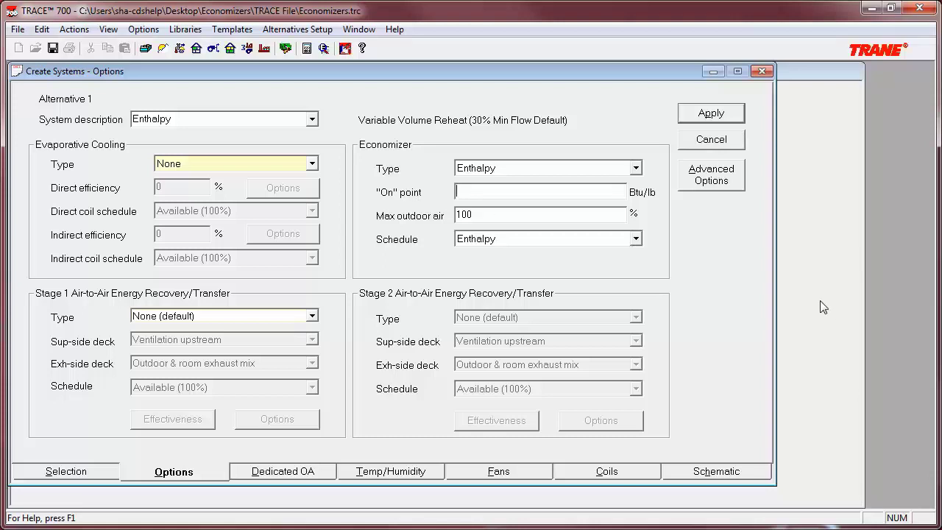
pyautogui.click(713, 113)
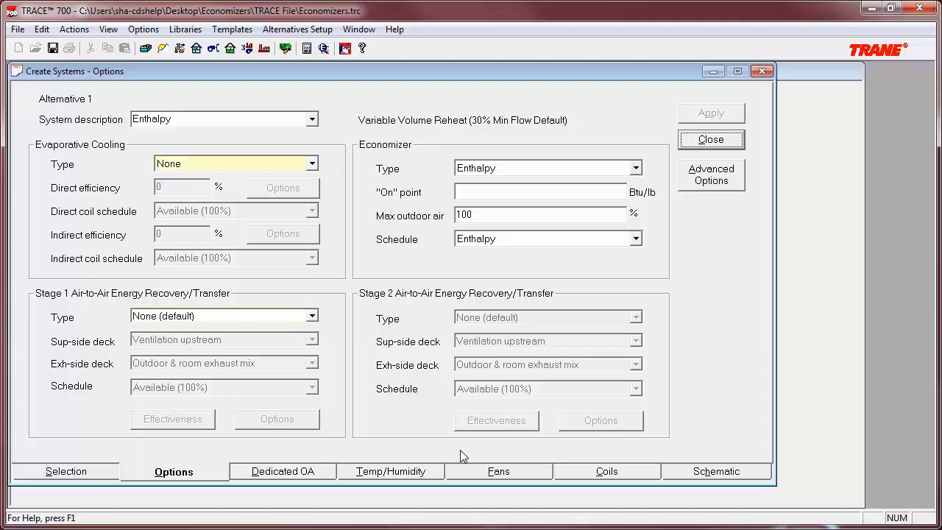
# Step: Review the fan type choices for the Enthalpy system's system exhaust and room exhaust, keep None for both, and close the system settings
pyautogui.click(505, 475)
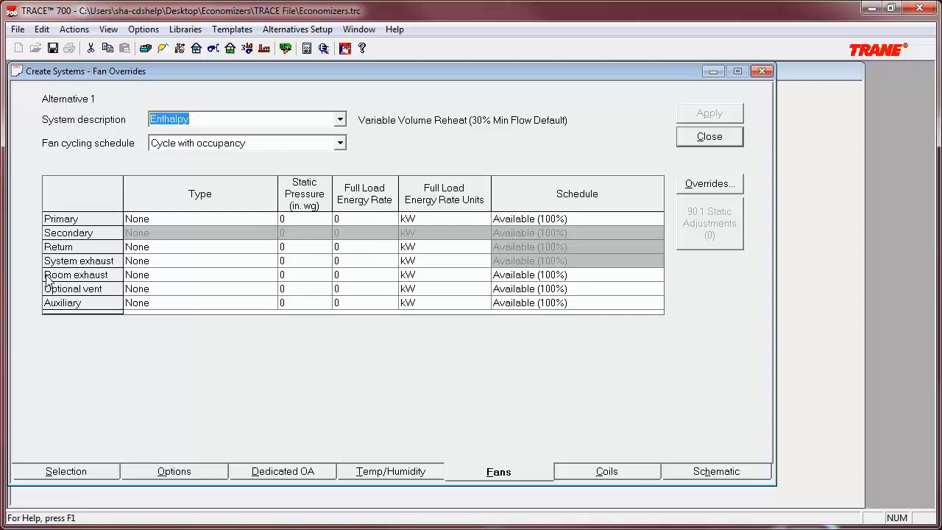
pyautogui.click(270, 263)
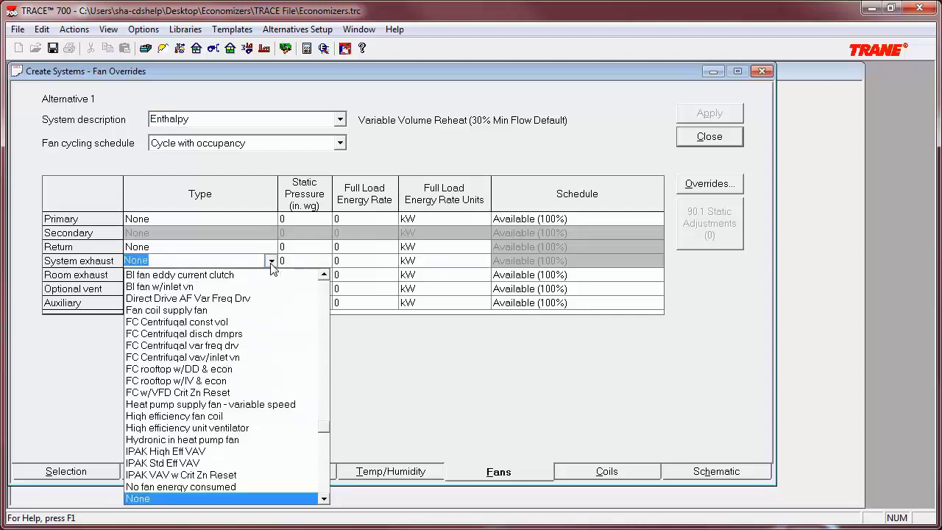
pyautogui.click(270, 261)
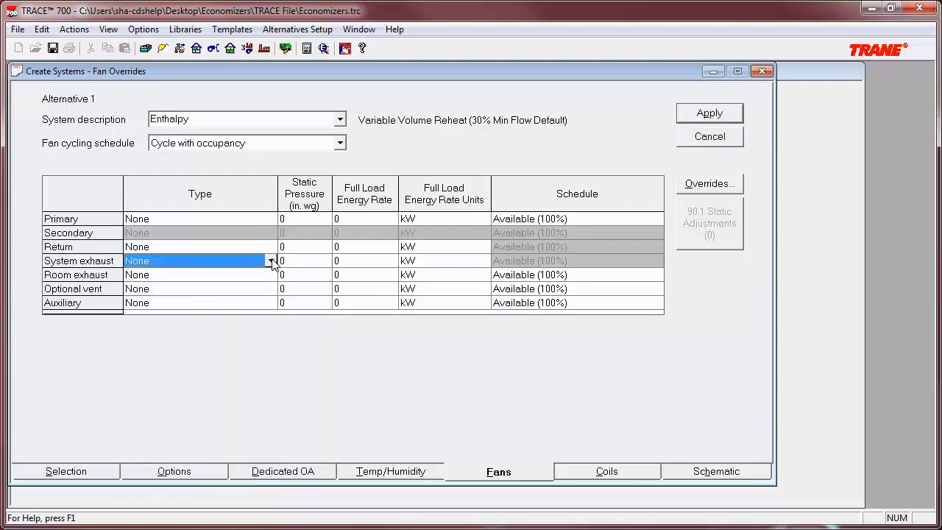
pyautogui.click(272, 276)
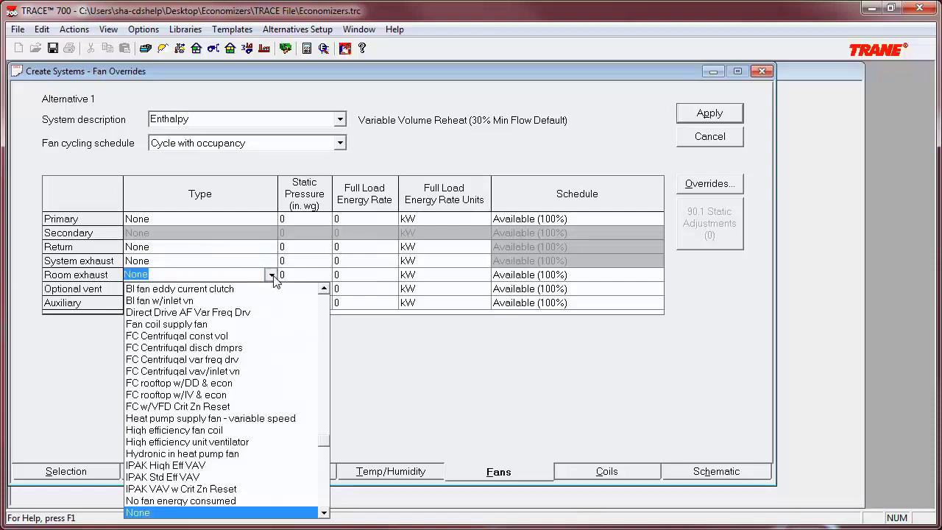
pyautogui.click(273, 277)
pyautogui.click(716, 115)
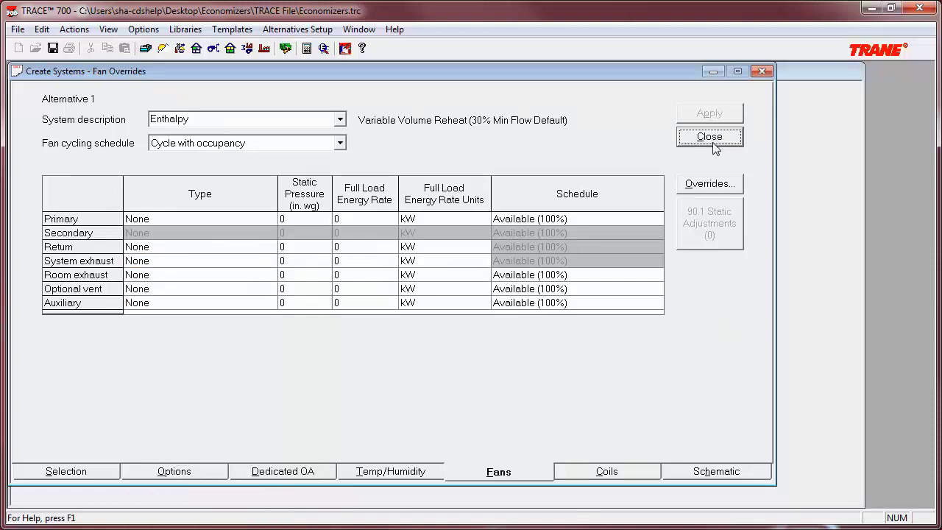
pyautogui.click(711, 137)
# Step: Open the airflow settings of room W1-R1 N, examine its room exhaust rate and schedule, and close the room settings
pyautogui.click(185, 206)
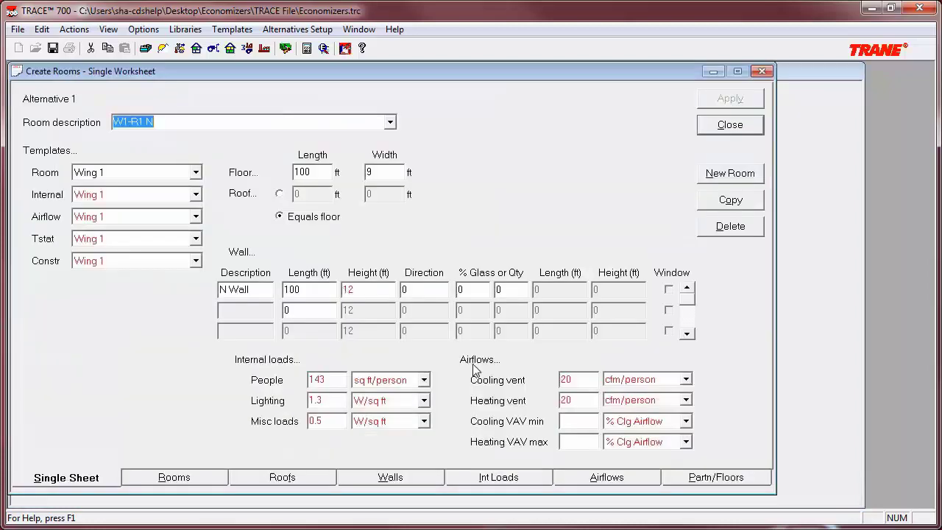
pyautogui.click(626, 475)
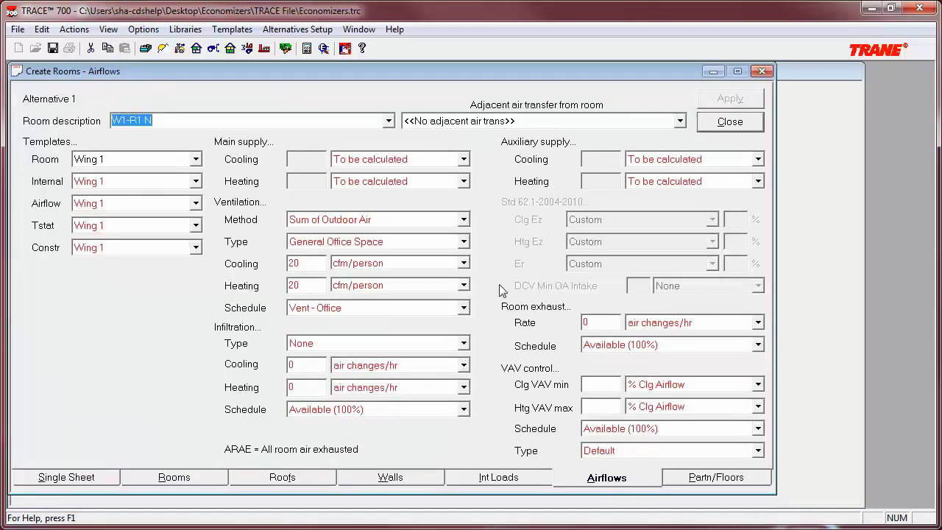
pyautogui.click(593, 324)
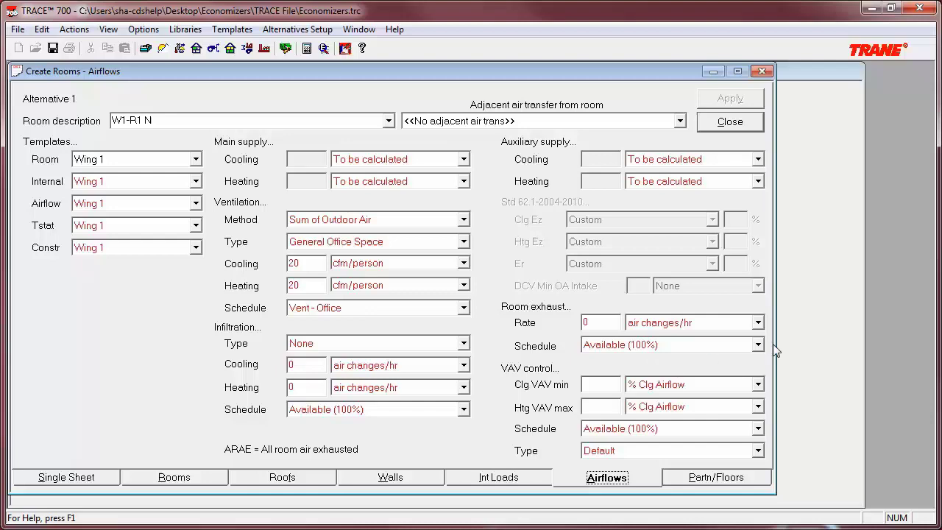
pyautogui.click(730, 122)
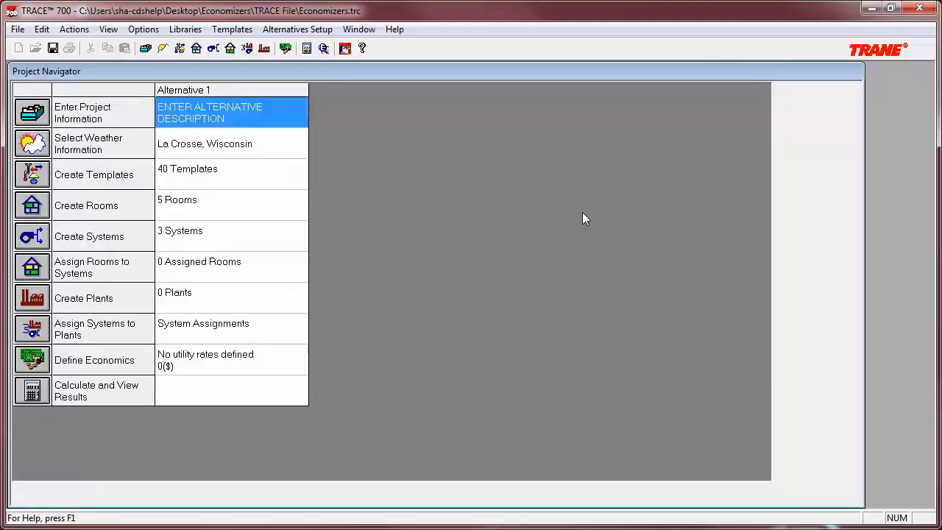
# Step: Open the economizer and energy recovery options of the Differential Dry Bulb system
pyautogui.doubleClick(216, 243)
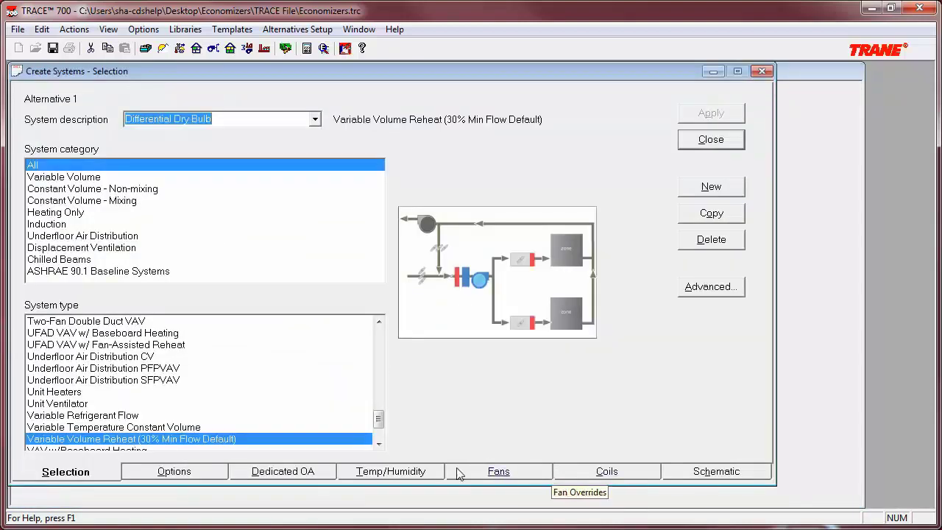
pyautogui.click(177, 472)
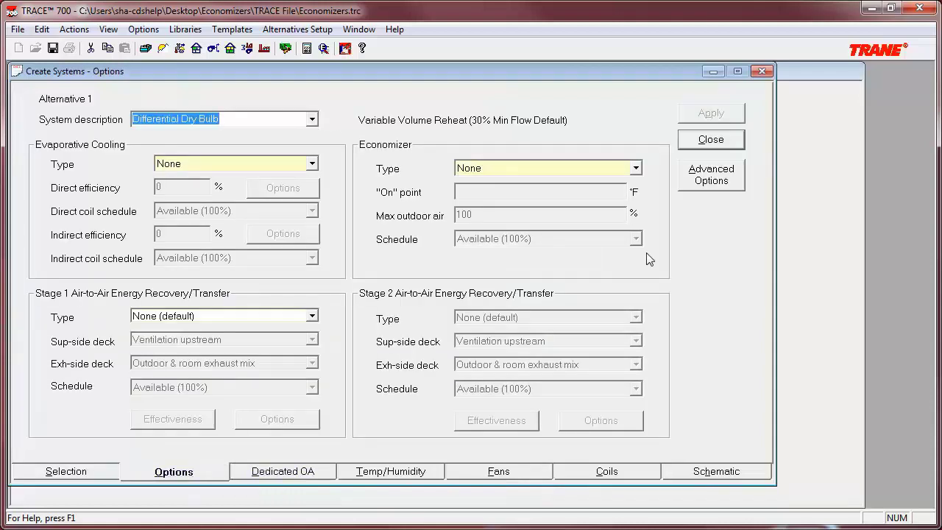